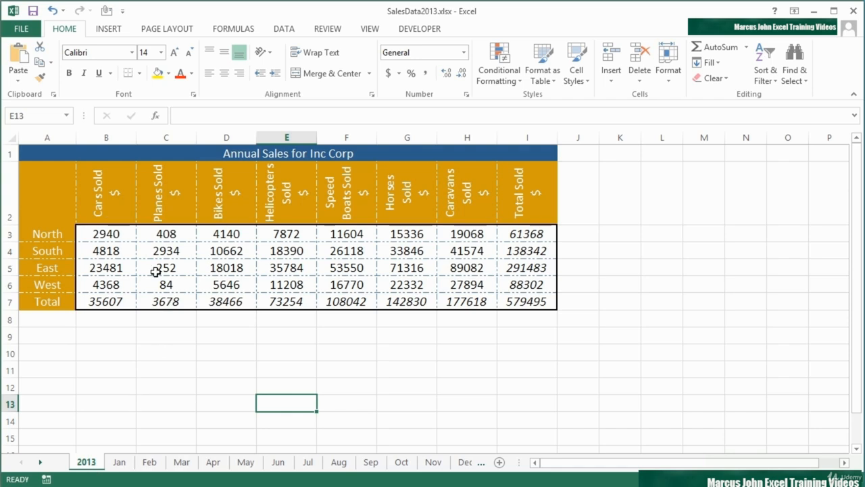
Inspect the Jan:Dec sum formula in cell B3 of the 2013 sheet without changing it
double_click(122, 234)
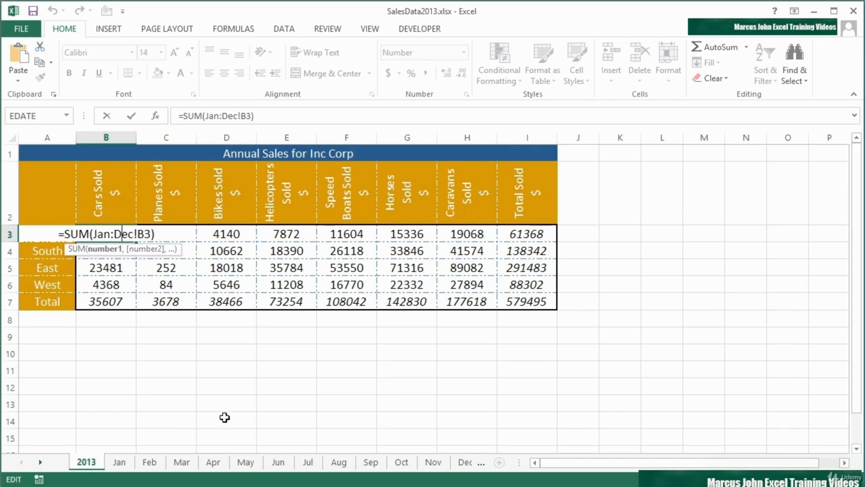
key(Return)
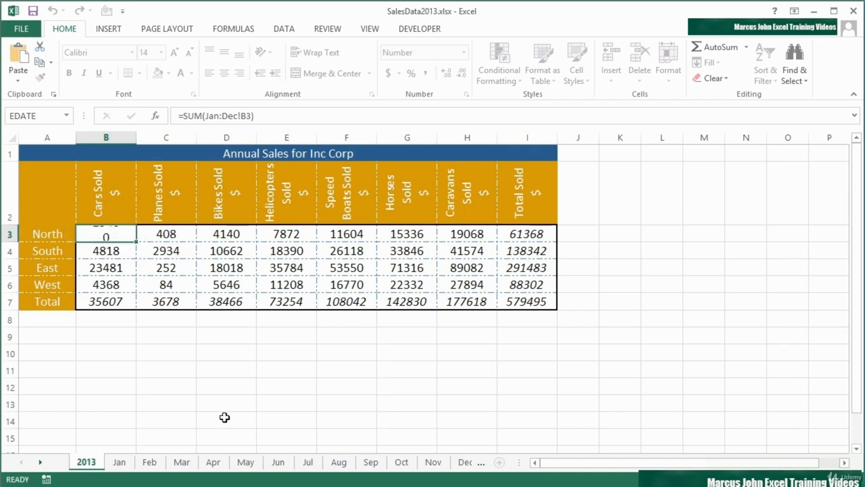
click(122, 234)
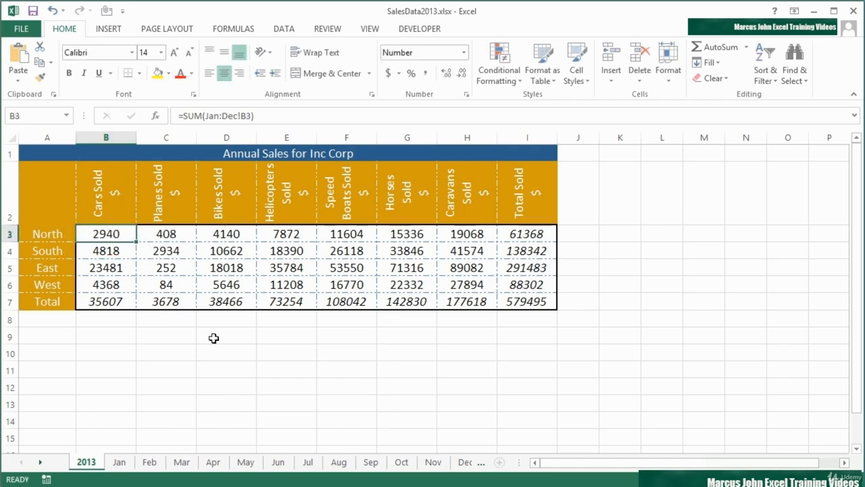
Enter 600 as North's March car sales in Mar!B3 and confirm the 2013 total becomes 3295
click(180, 463)
click(113, 238)
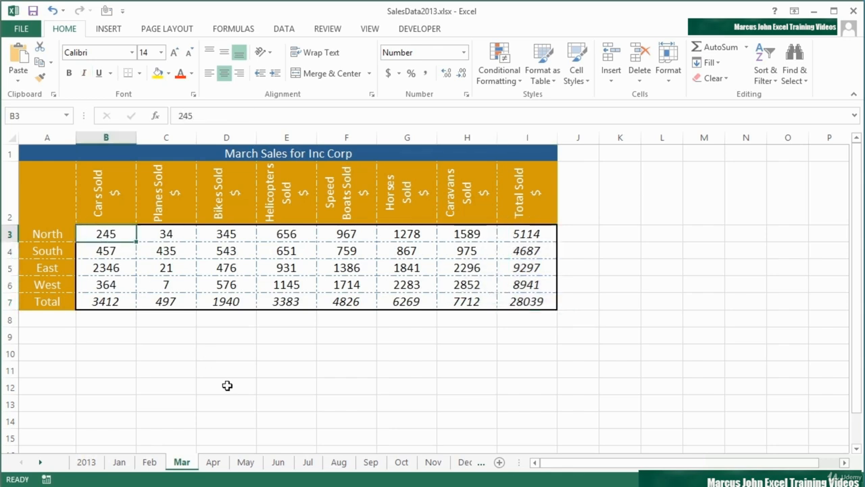
text(600)
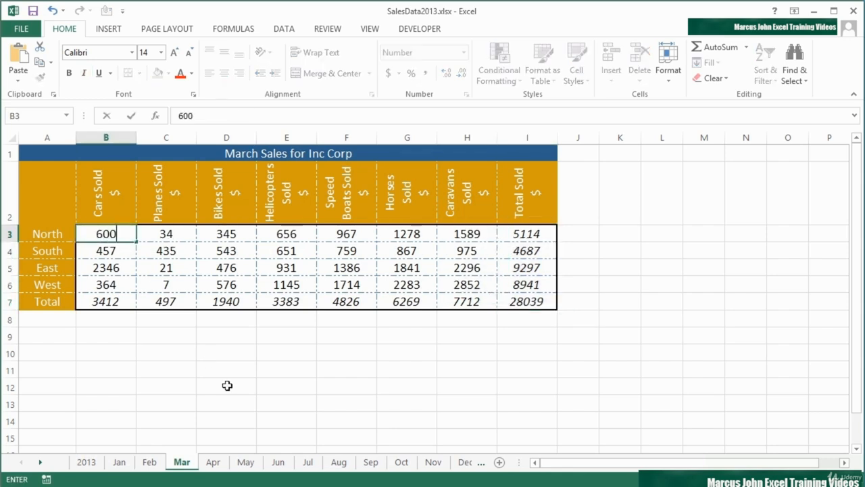
key(Return)
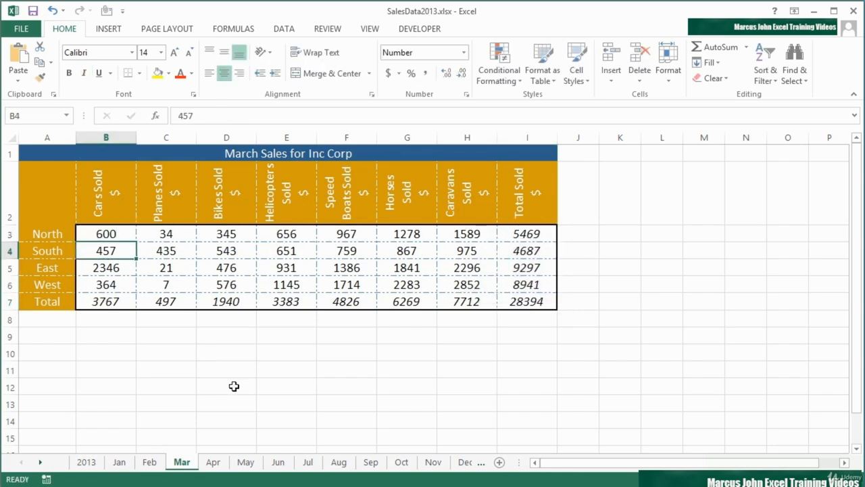
click(88, 463)
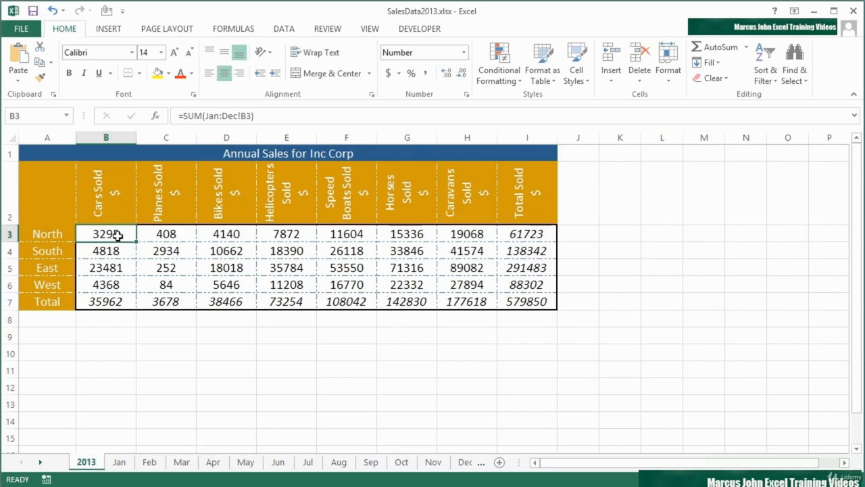
click(186, 464)
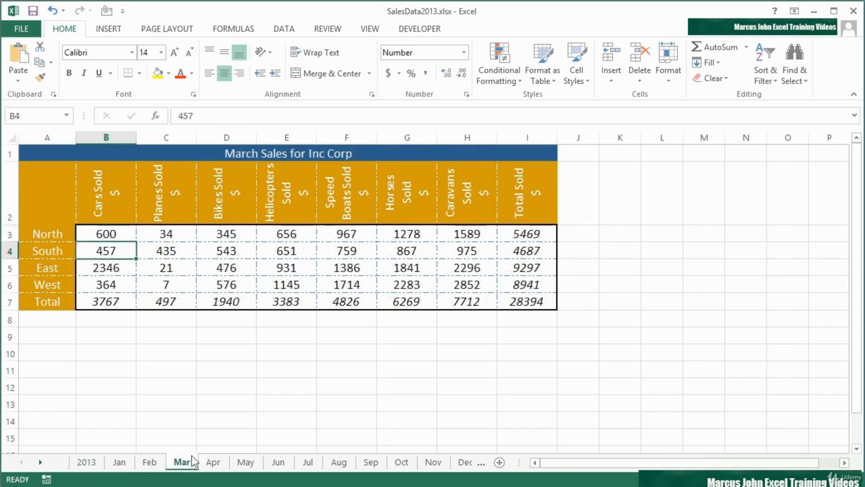
click(119, 234)
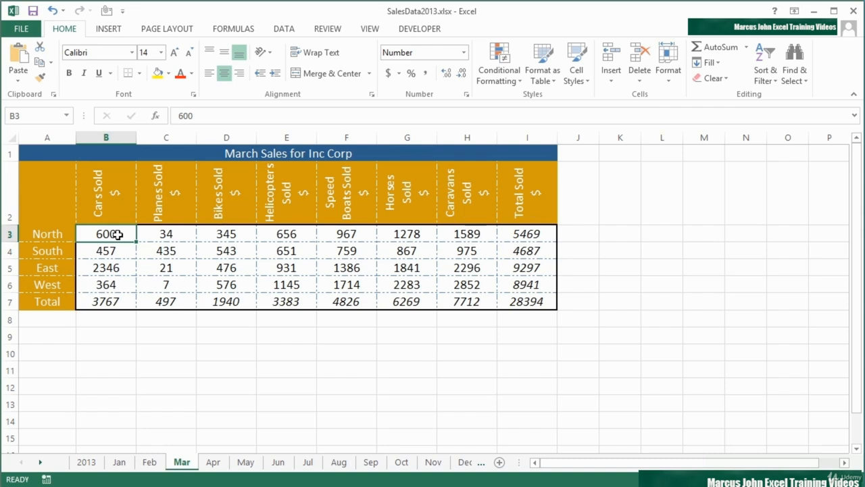
click(98, 461)
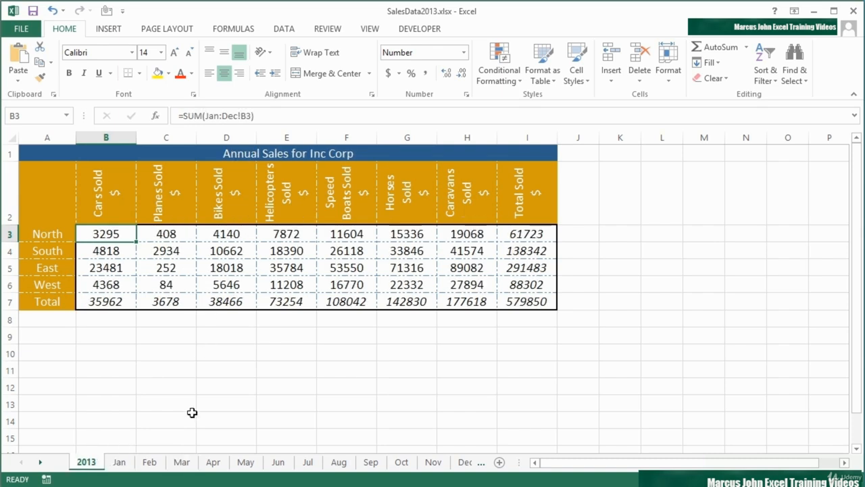
Open the Watch Window beside the table and pick 2013 cells B3:B7 for a new watch
click(252, 29)
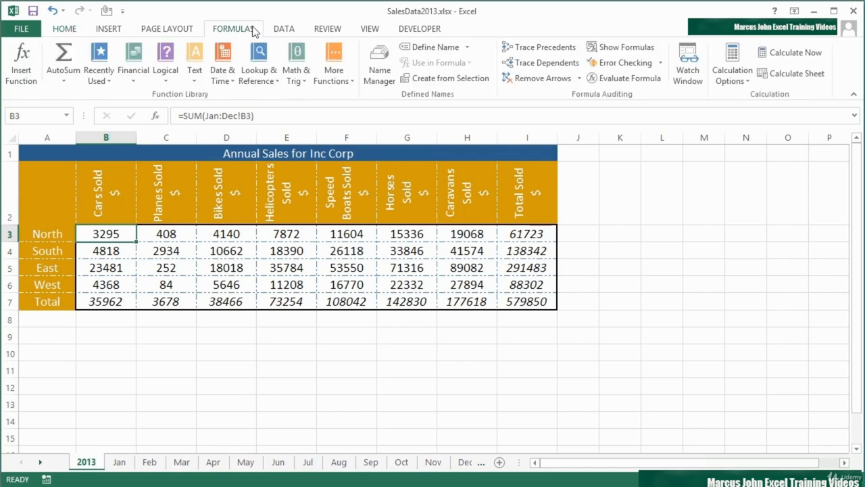
click(691, 67)
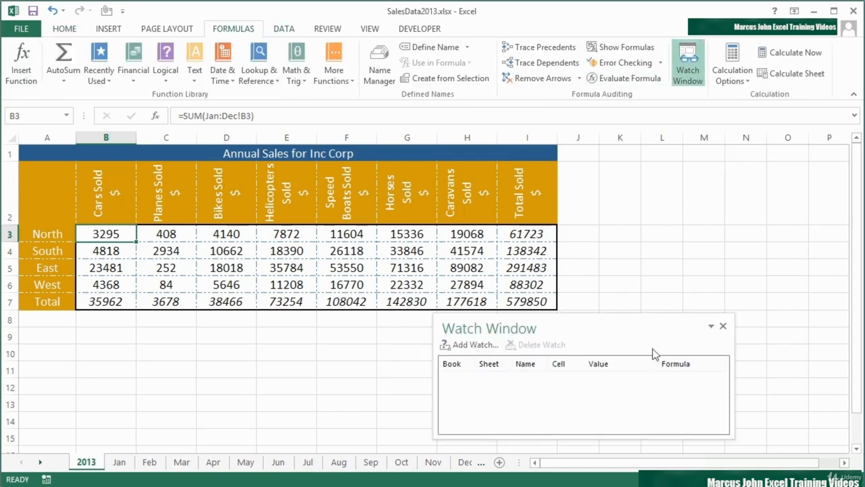
drag(617, 324, 726, 162)
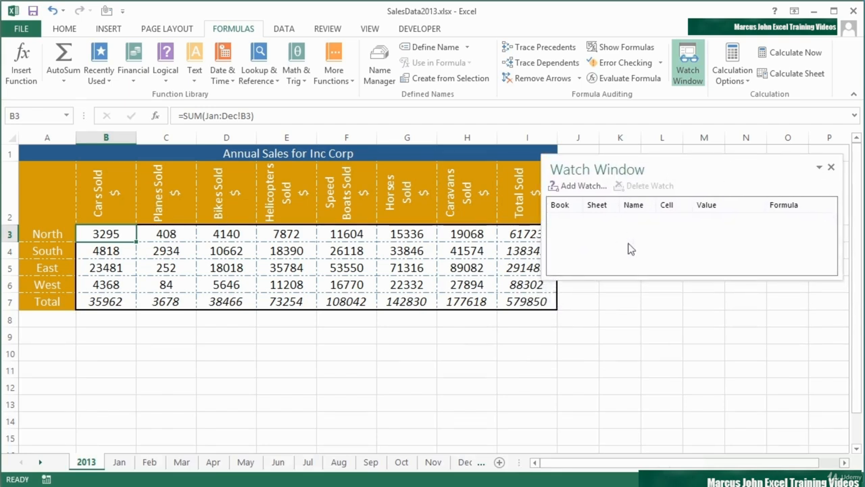
click(587, 187)
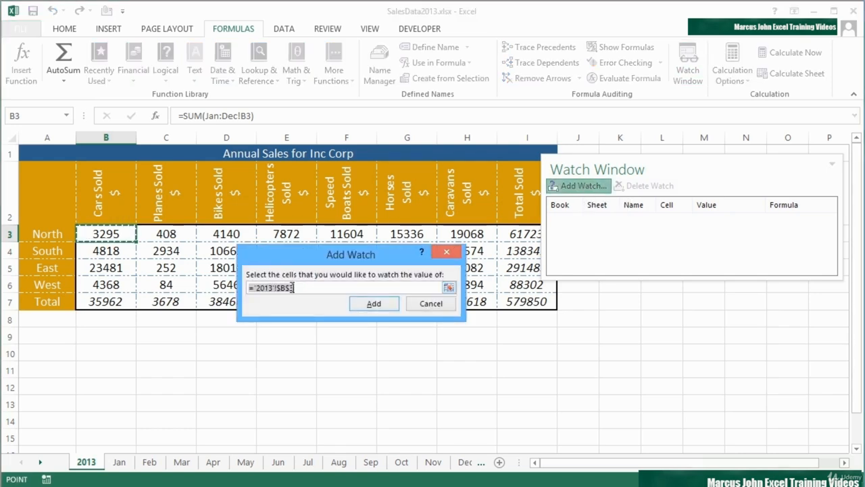
click(449, 287)
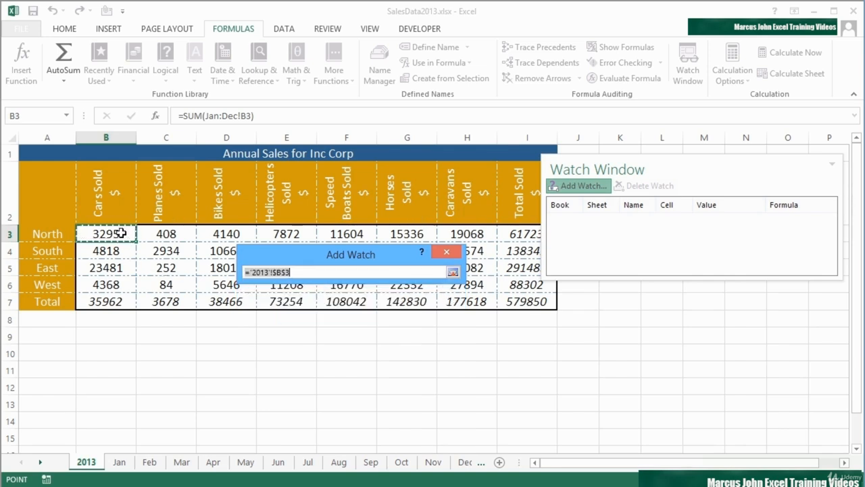
drag(120, 234, 115, 295)
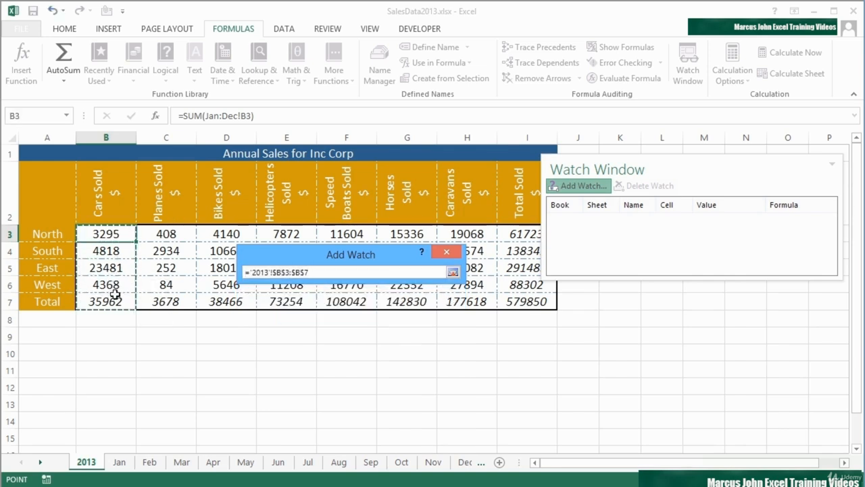
click(452, 272)
Add the B3:B7 watches, make the Watch Window taller, narrow its Sheet and Cell columns, and show Mar
click(374, 306)
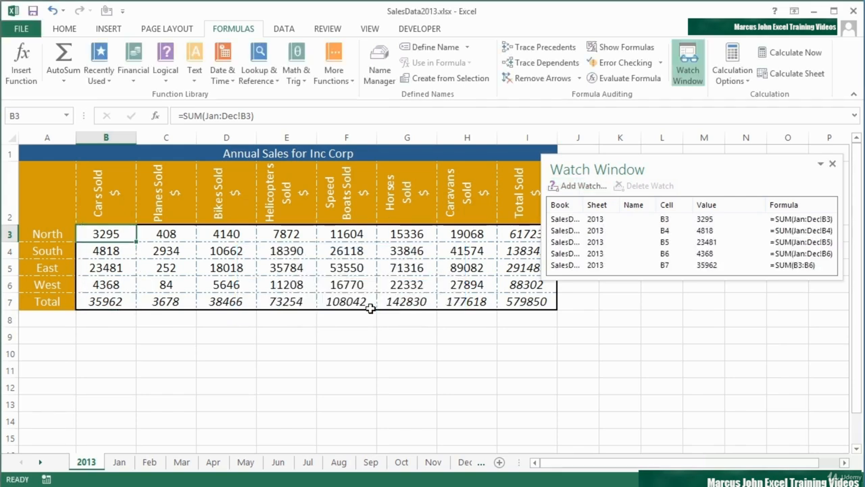
drag(631, 279, 636, 332)
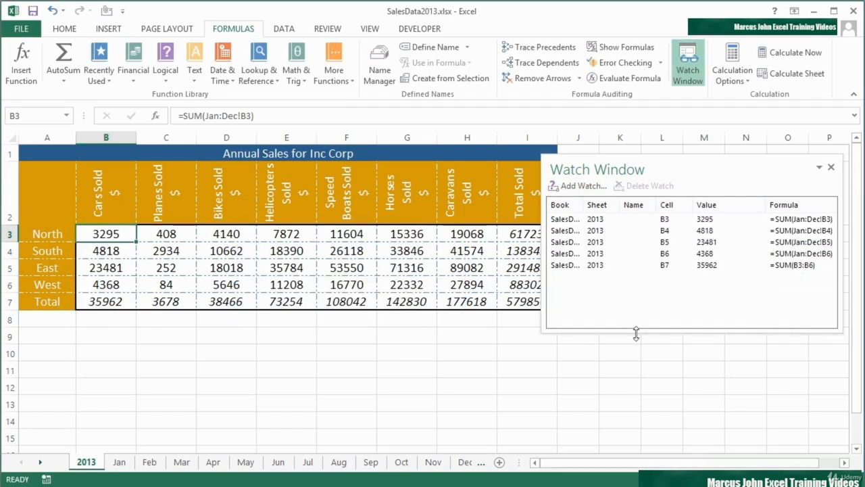
drag(586, 204, 564, 209)
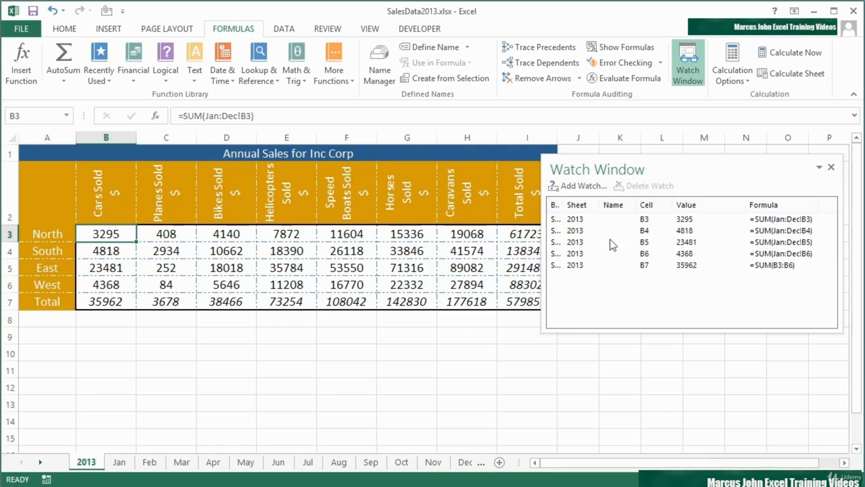
drag(602, 209, 600, 209)
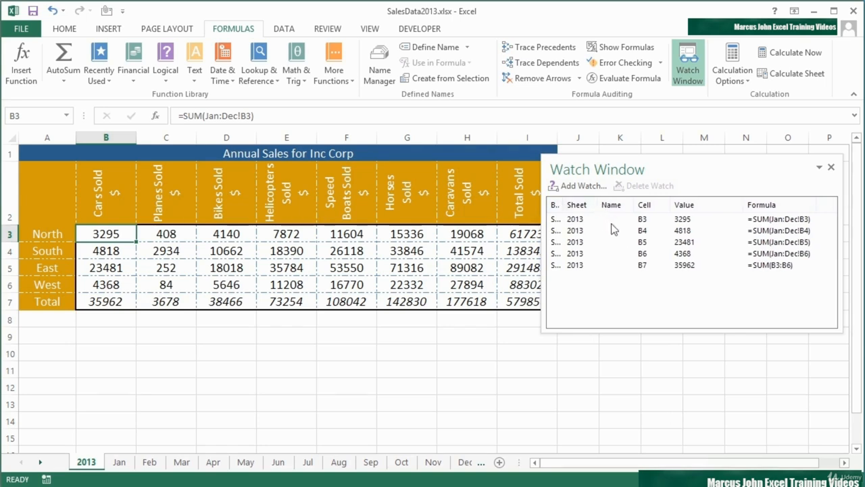
drag(668, 206, 662, 206)
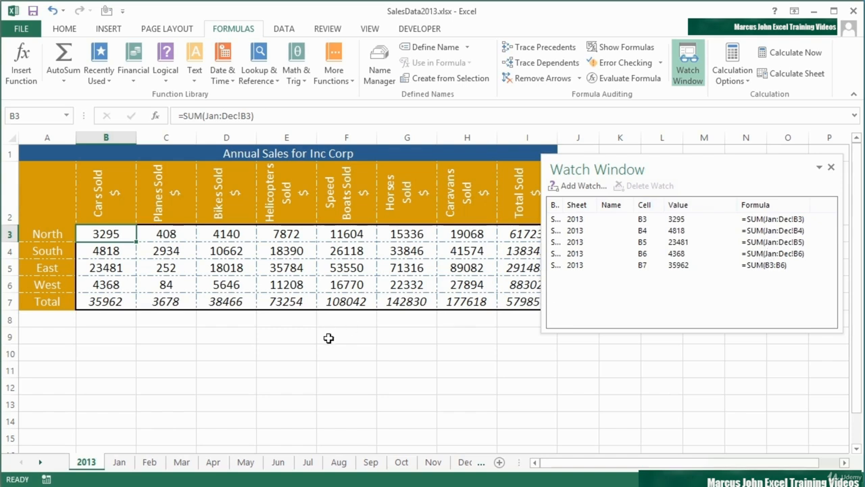
click(183, 463)
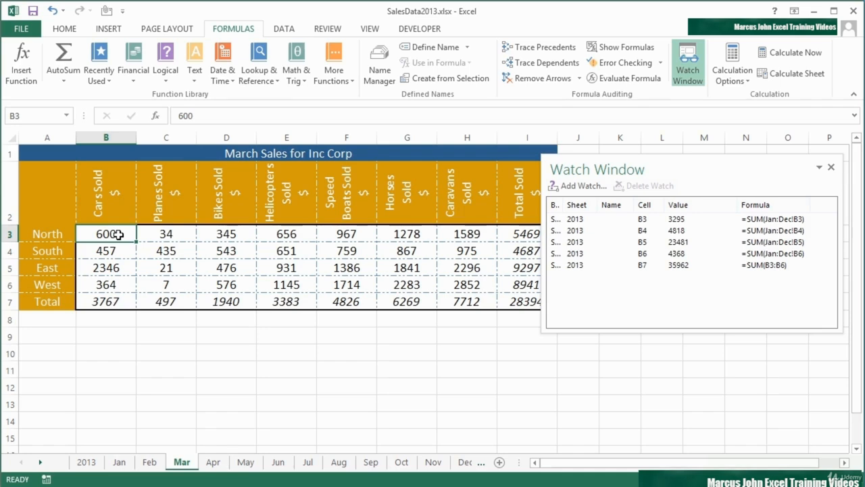
Change North's March cars to 321, updating the B3 watch to 3016 and the B7 watch to 35683
text(321)
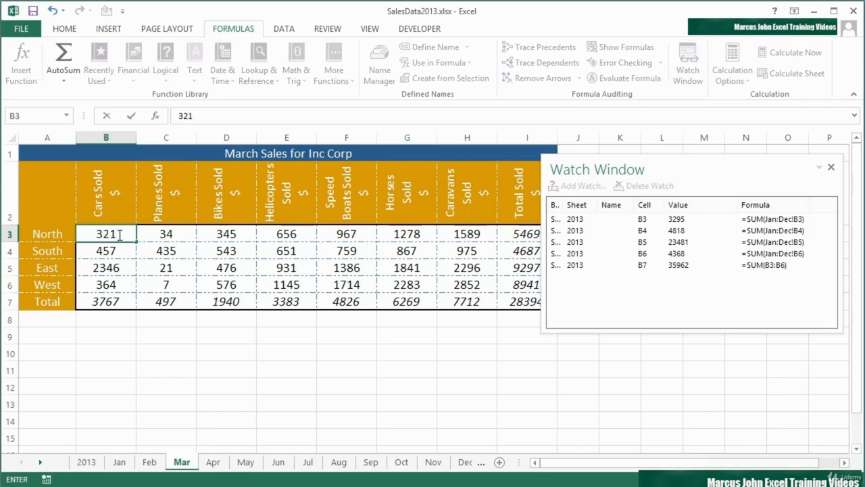
key(Return)
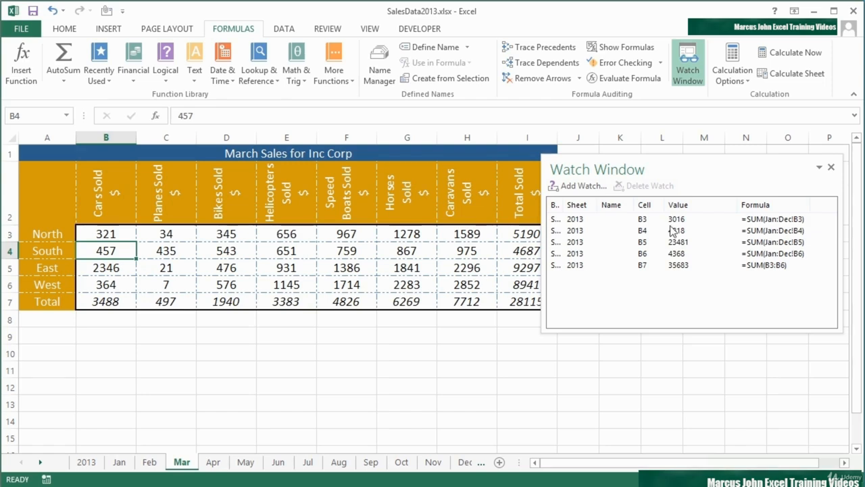
click(686, 220)
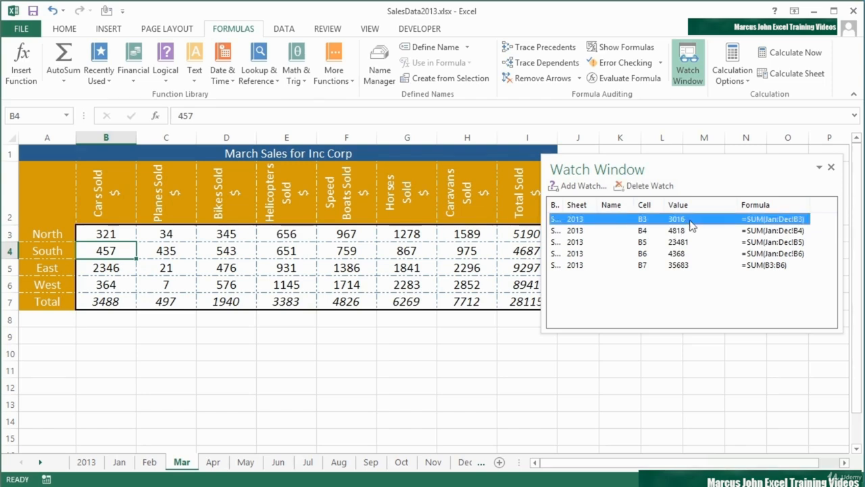
click(689, 267)
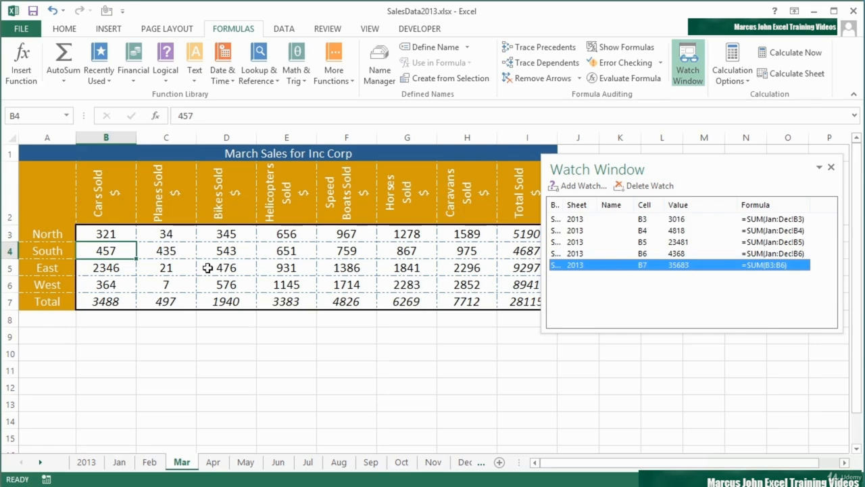
Enter 6543 as East's March cars in B5, raising the watched total to 39880, and widen a watch column
click(108, 268)
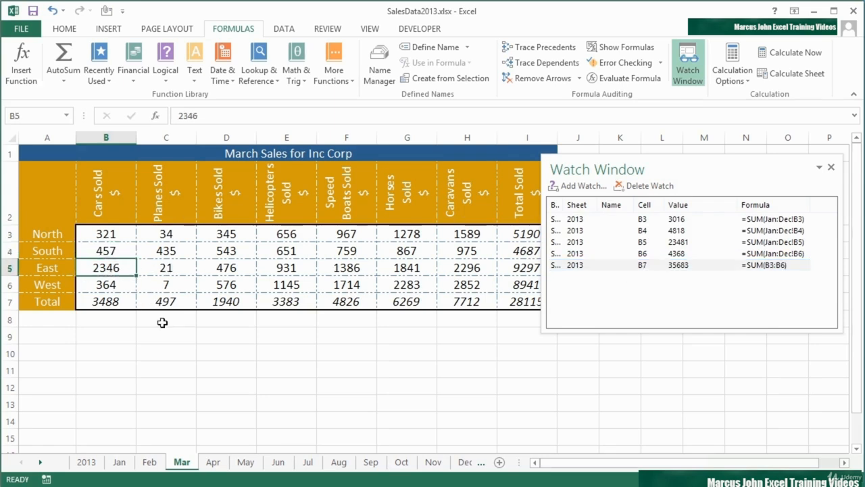
text(6543)
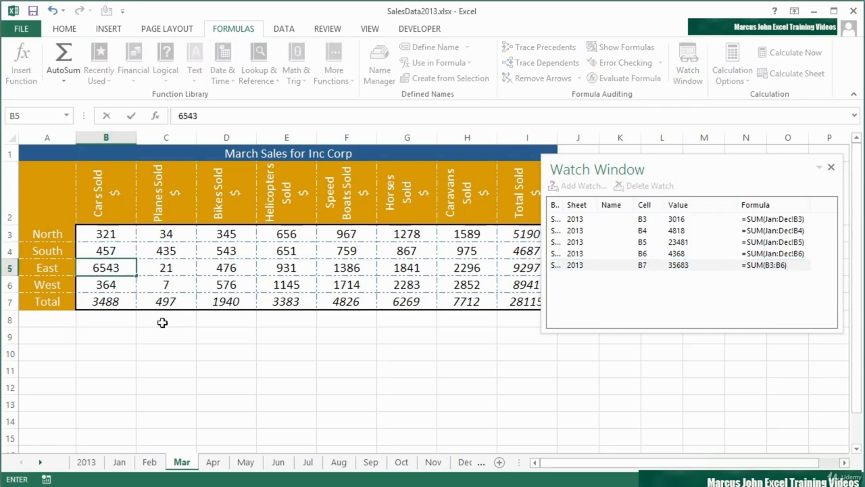
key(Return)
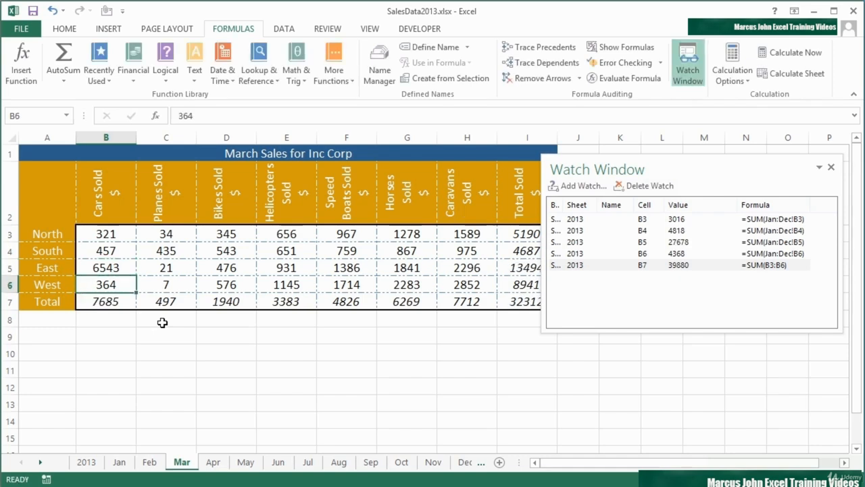
click(683, 266)
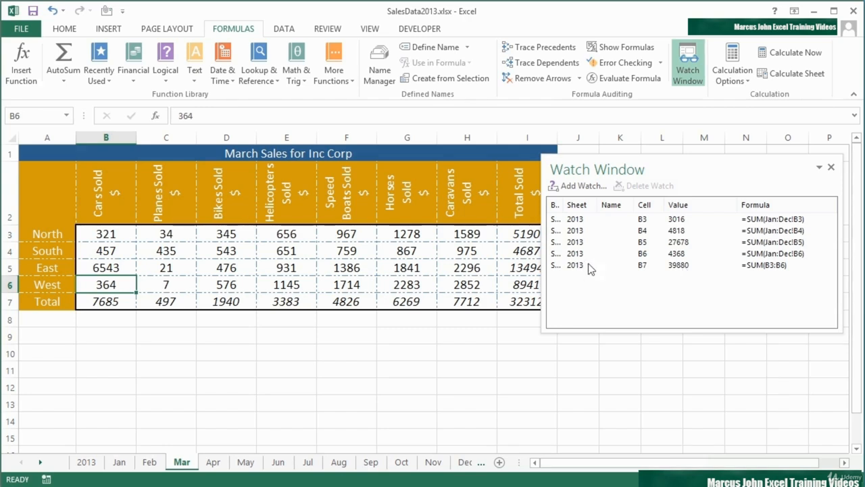
drag(592, 204, 597, 204)
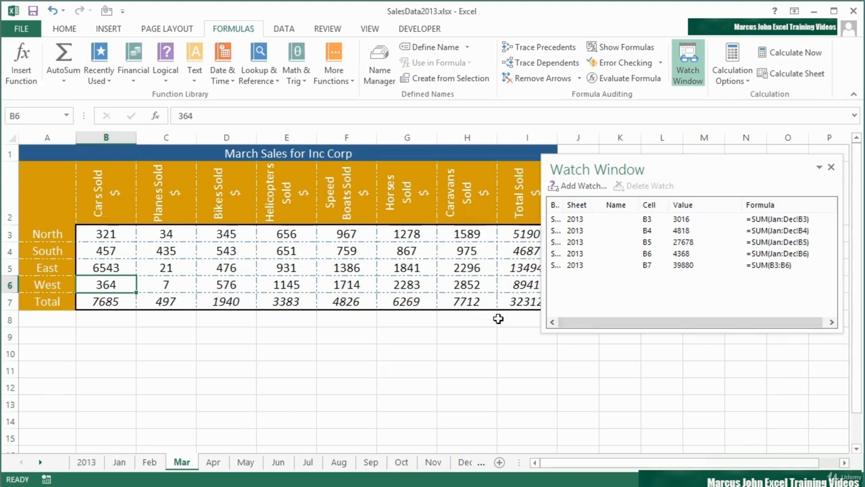
Back on the 2013 sheet, delete all five B3:B7 watches from the Watch Window
click(87, 462)
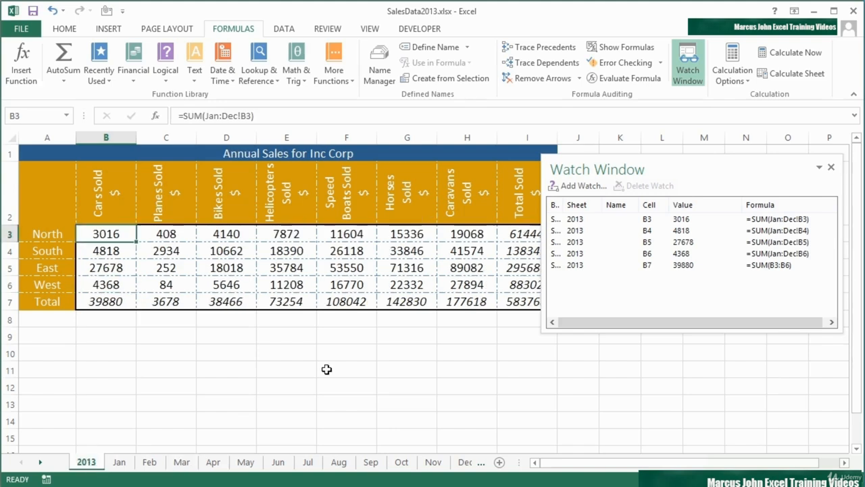
click(573, 220)
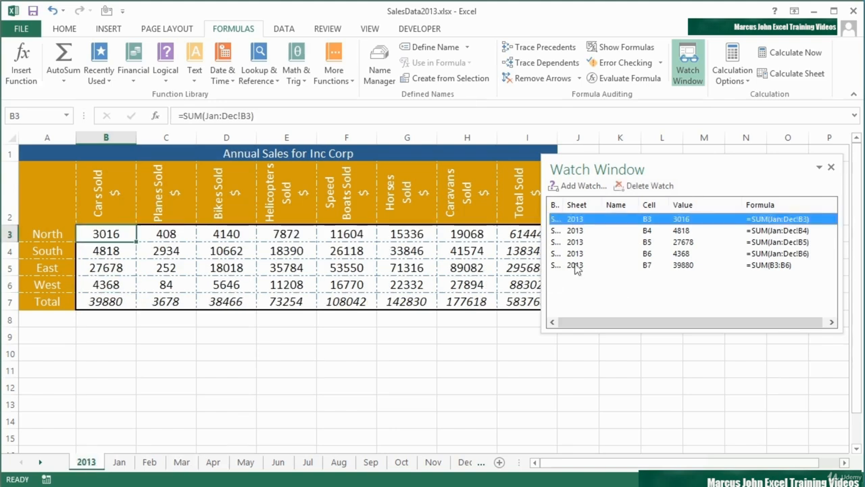
shift+click(576, 265)
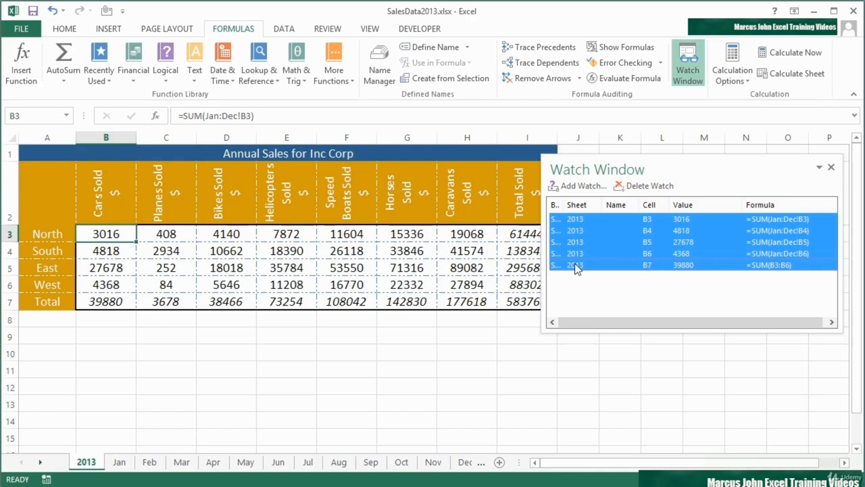
click(647, 186)
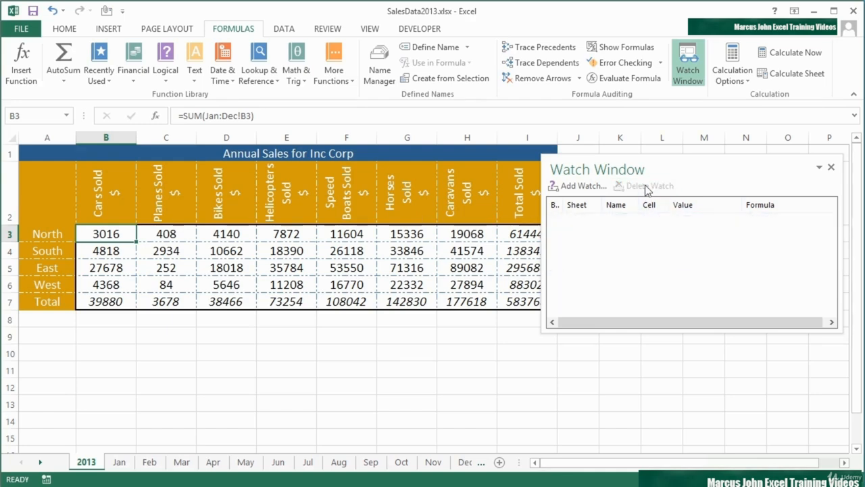
click(125, 304)
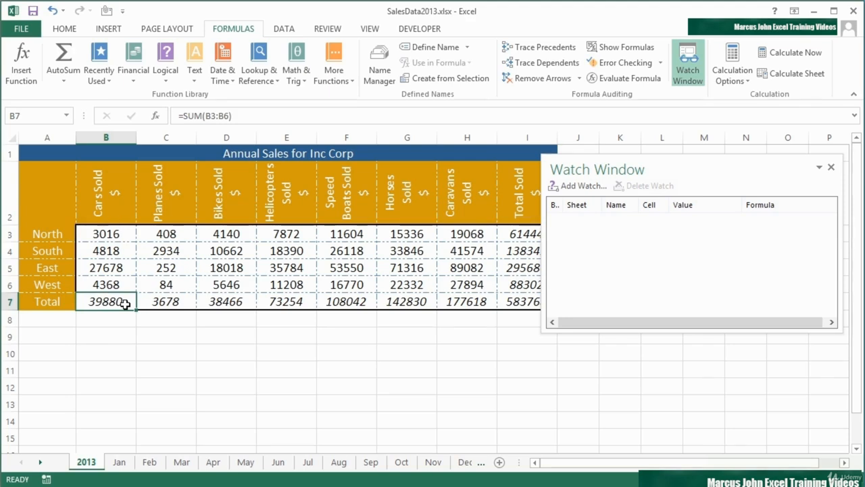
Name totals B7 carsTotal, C7 planesTotal, D7 BikesSold and E7 HeliTotal via the Name Box
click(30, 117)
text(carsTotal)
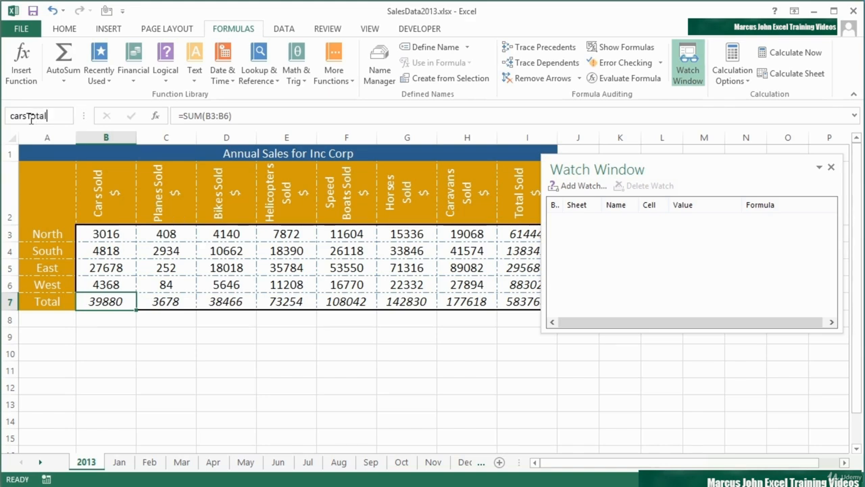
key(Return)
click(174, 304)
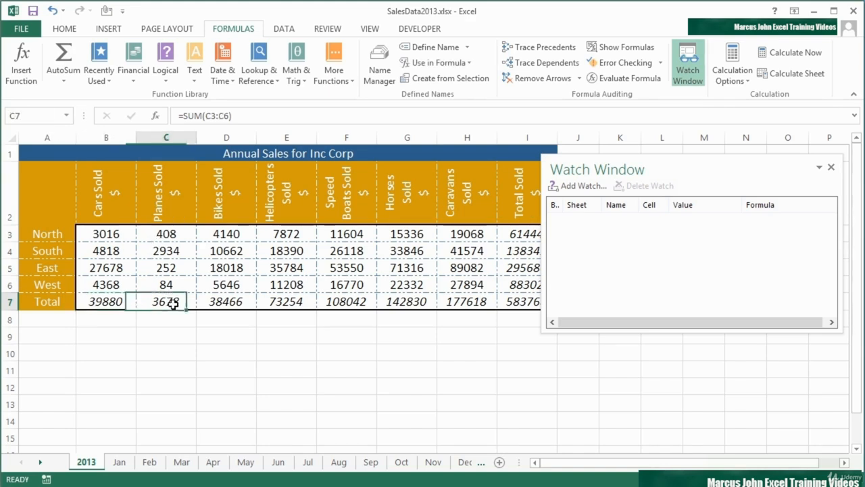
click(44, 119)
text(planesTotal)
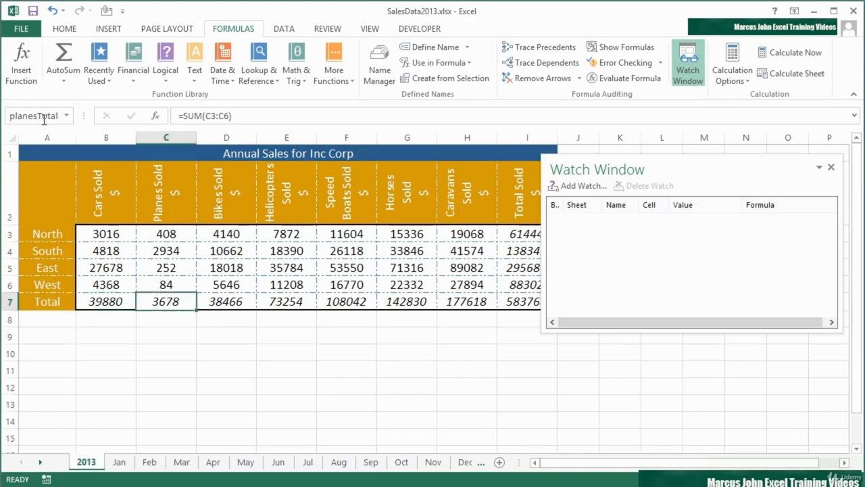
key(Return)
click(236, 303)
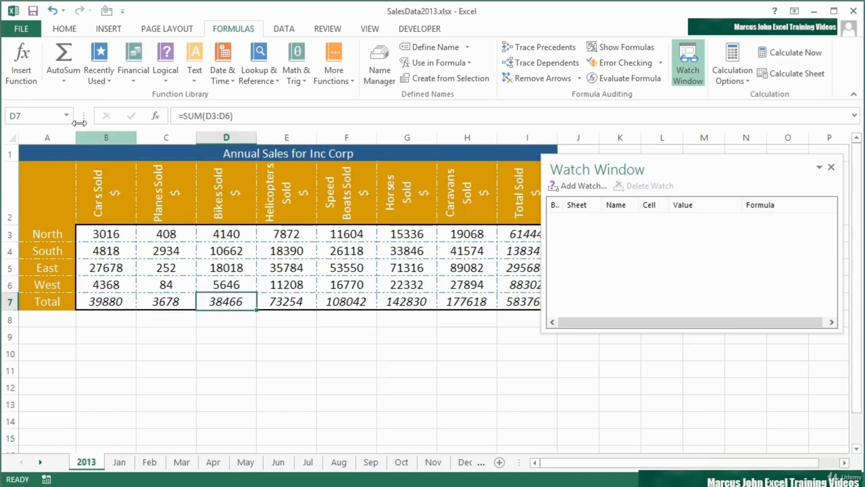
click(27, 115)
text(BikesSold)
key(Return)
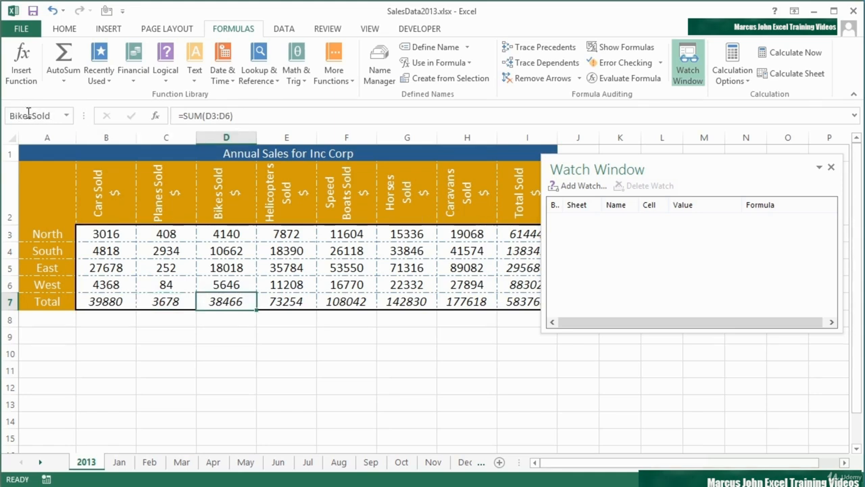
click(312, 302)
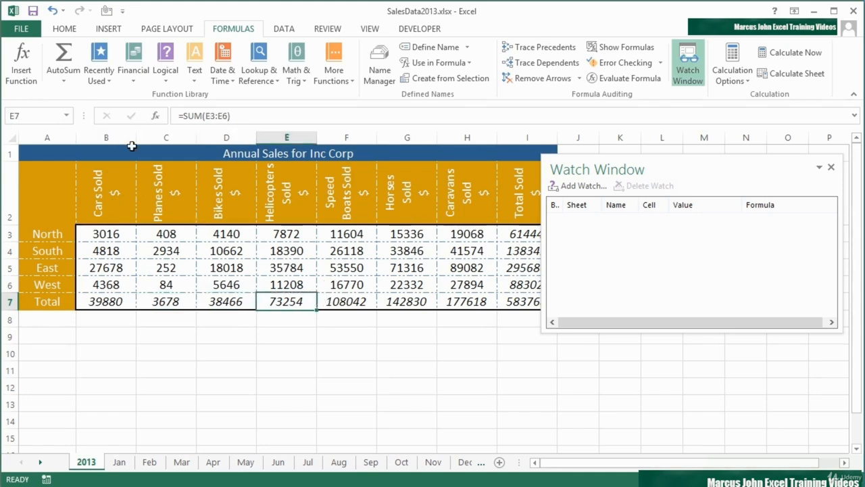
click(38, 118)
text(HeliTotal)
key(Return)
Name totals F7 boatsTotal, G7 horsesTotal, H7 caravanT and I7 CorpTotal via the Name Box
click(328, 302)
click(49, 122)
text(boa)
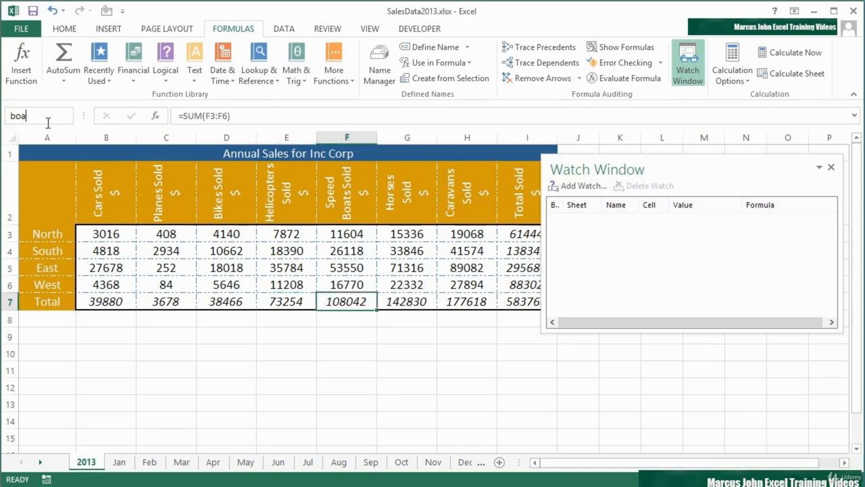
text(tsTotal)
key(Return)
click(394, 297)
click(42, 119)
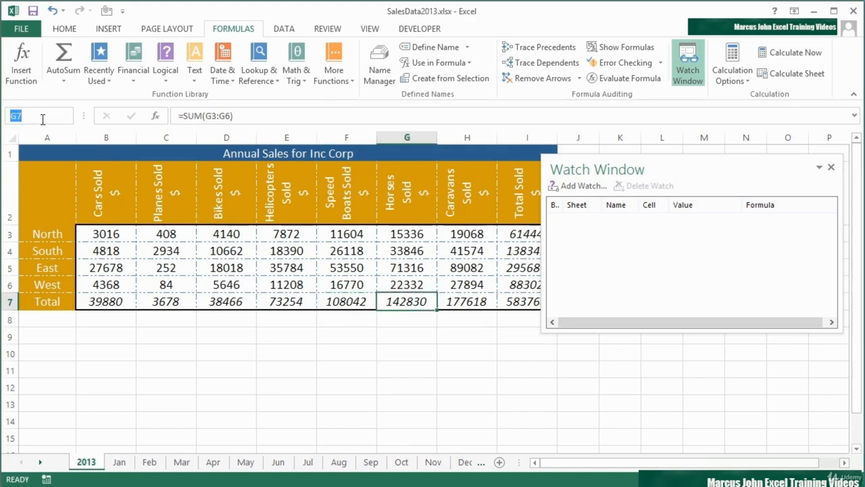
text(horsesTotal)
key(Return)
click(465, 302)
click(62, 120)
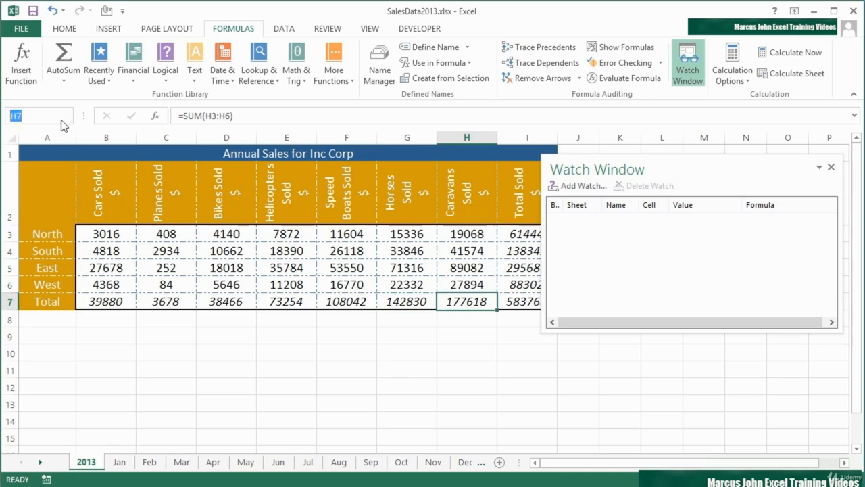
text(caravanT)
key(Return)
click(518, 302)
click(25, 113)
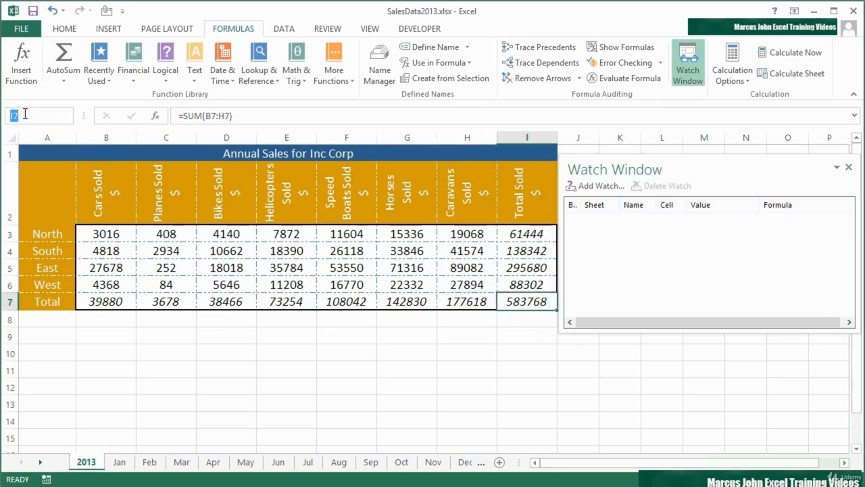
text(CorpTotal)
key(Return)
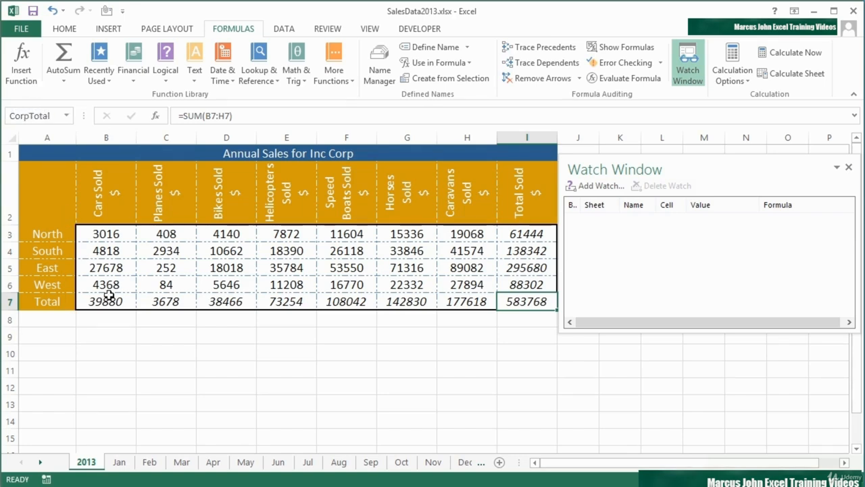
click(108, 298)
Add watches for the named totals B7:I7, then widen the Name column and narrow the Value column
drag(162, 300, 508, 297)
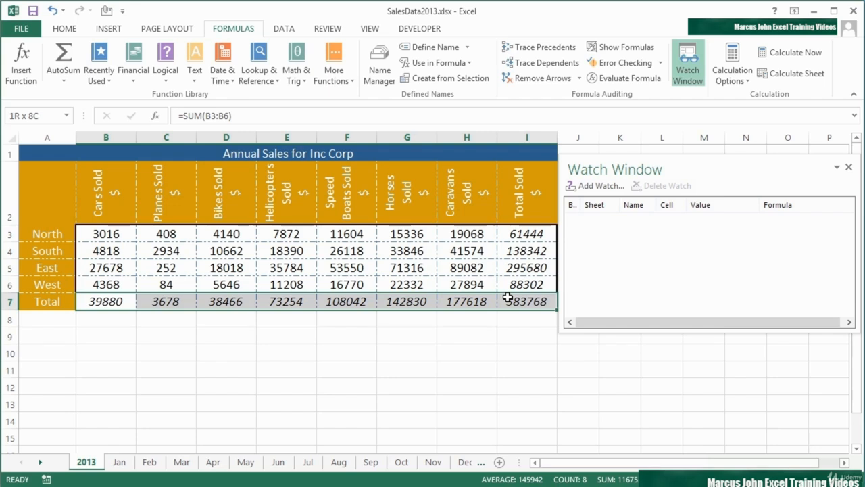
drag(638, 170, 639, 164)
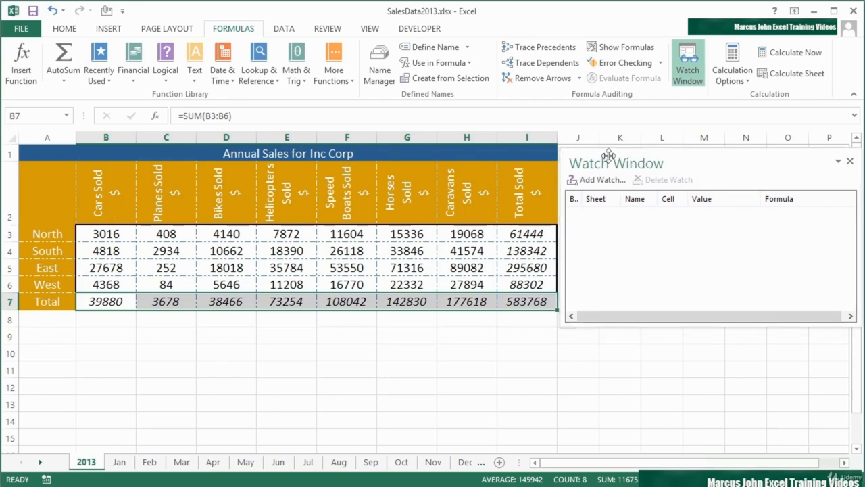
click(595, 180)
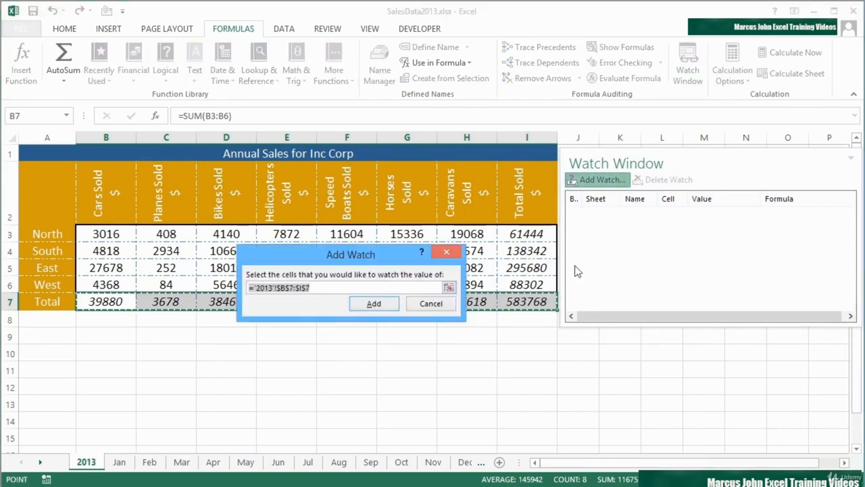
click(374, 304)
drag(658, 203, 700, 200)
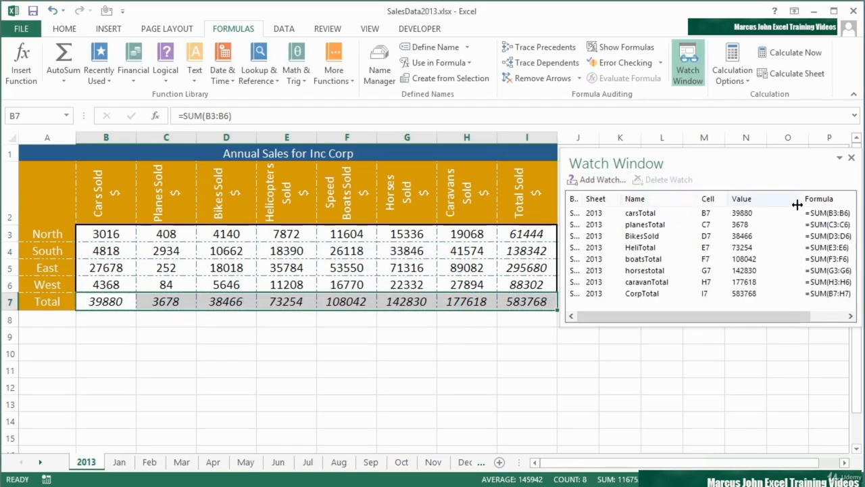
drag(797, 204, 781, 204)
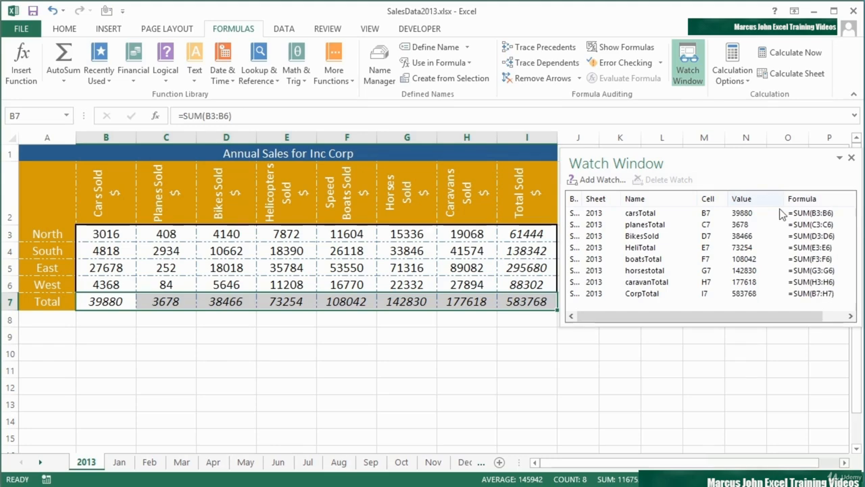
Enter 1200 as East's bikes value in Aug!D5 so the watched totals update
click(338, 466)
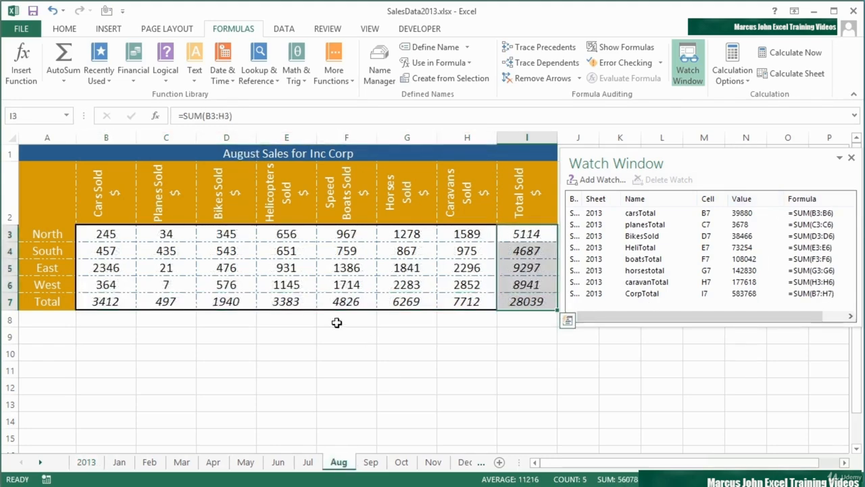
click(236, 267)
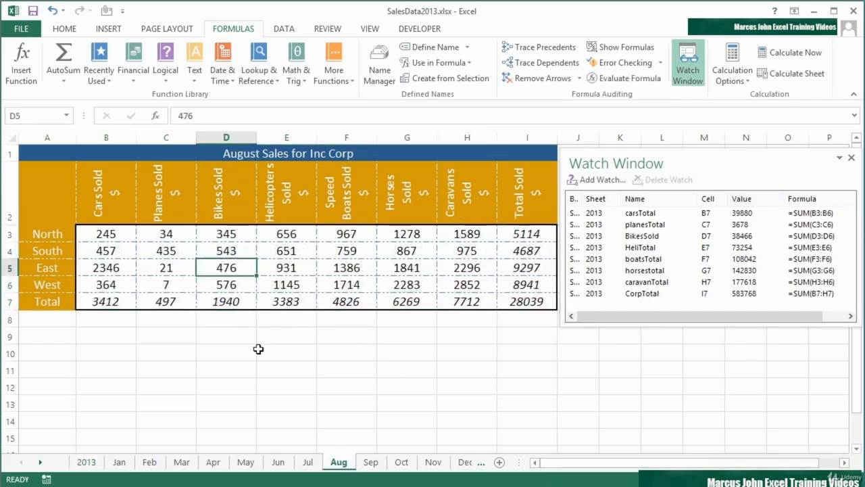
text(1200)
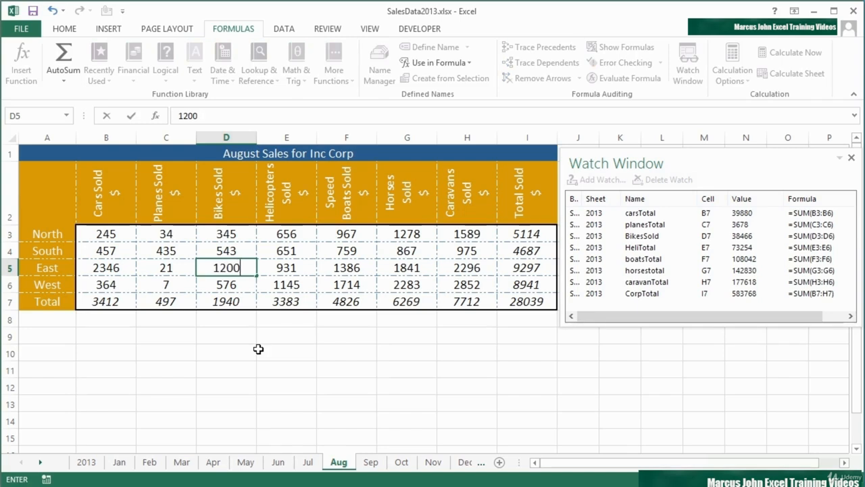
key(Return)
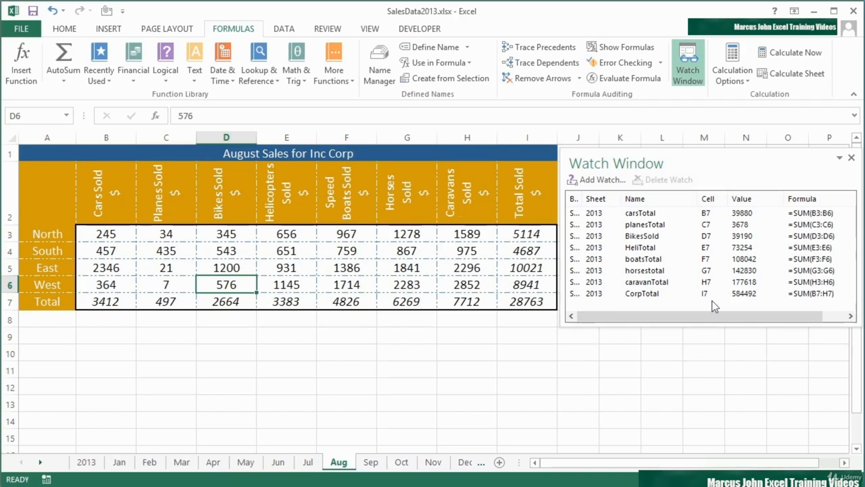
Reopen the Watch Window, delete the carsTotal watch, and close the window again
click(851, 158)
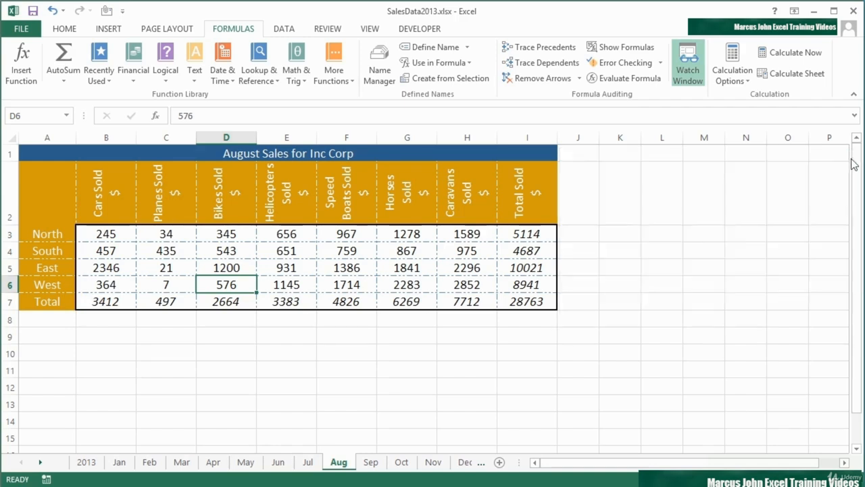
click(688, 71)
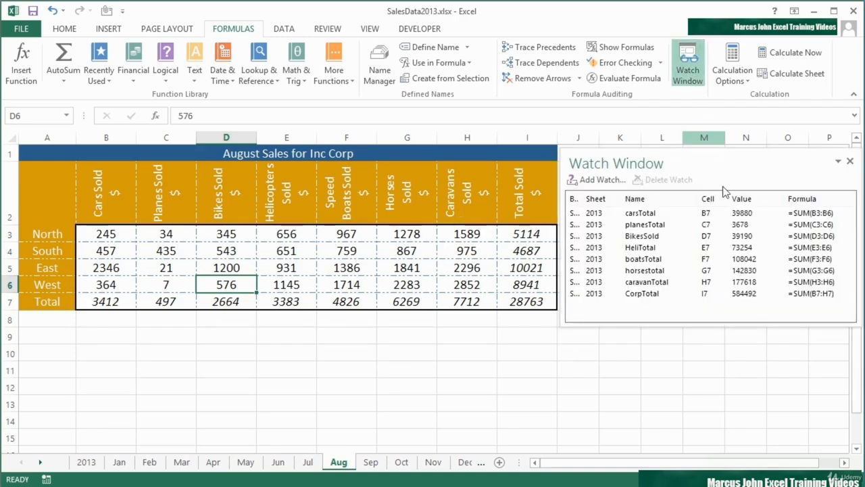
click(651, 213)
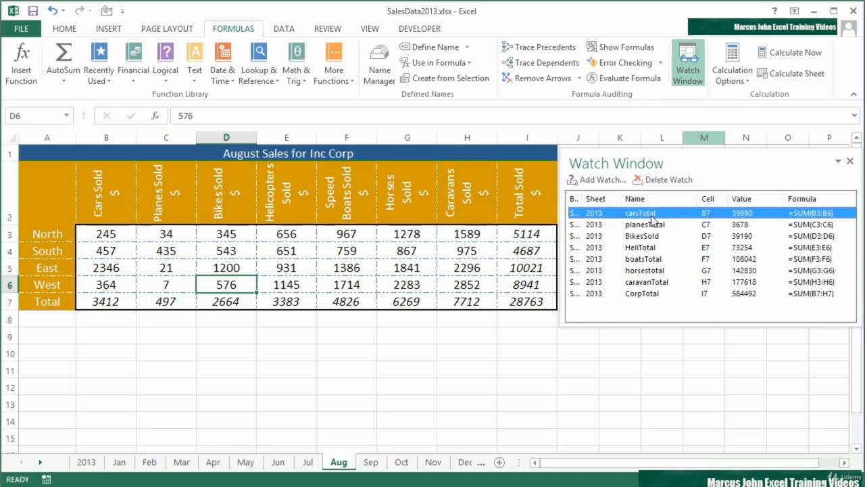
click(667, 182)
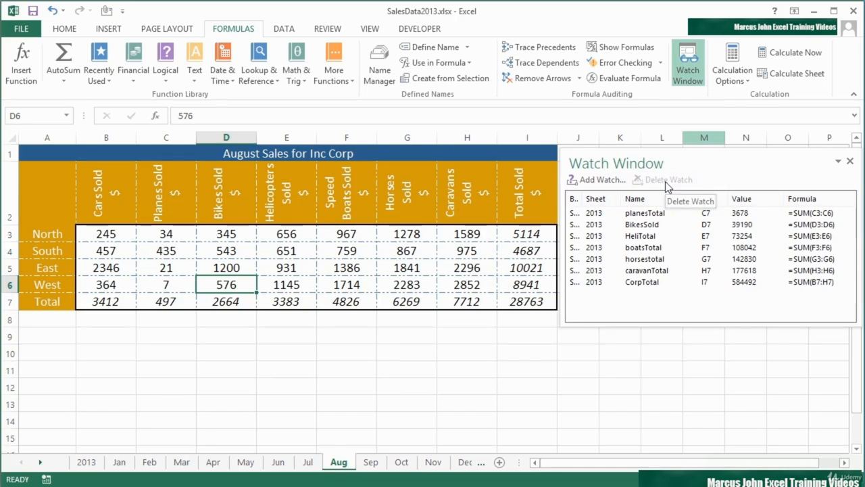
click(850, 162)
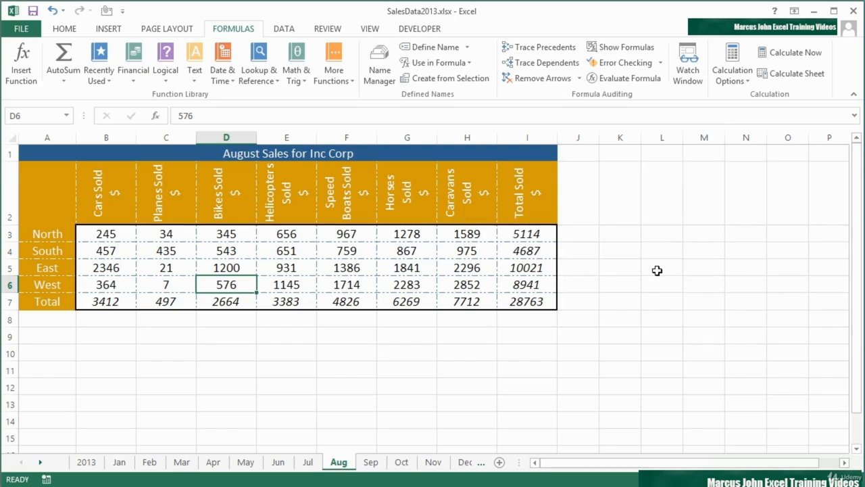